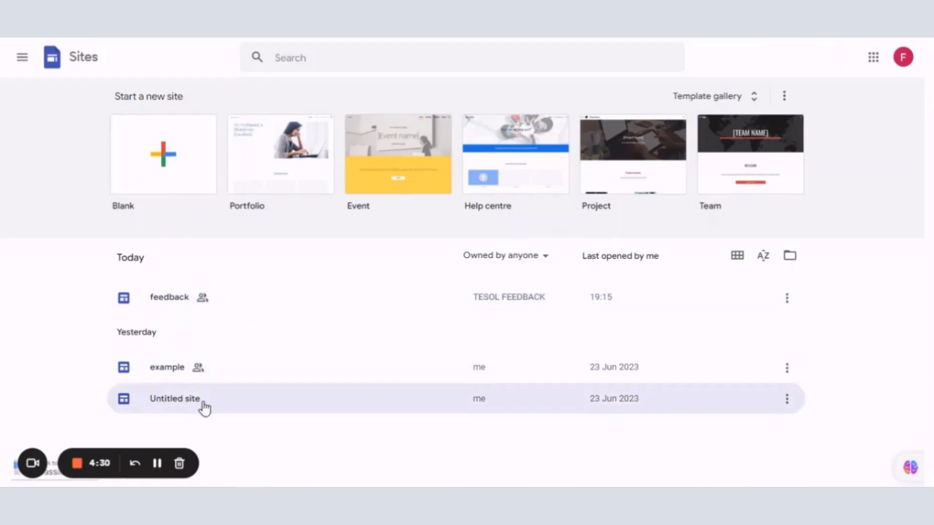
# Step: View the site list filtered to owned by me and not owned by me, and return it to owned by anyone
pyautogui.click(501, 257)
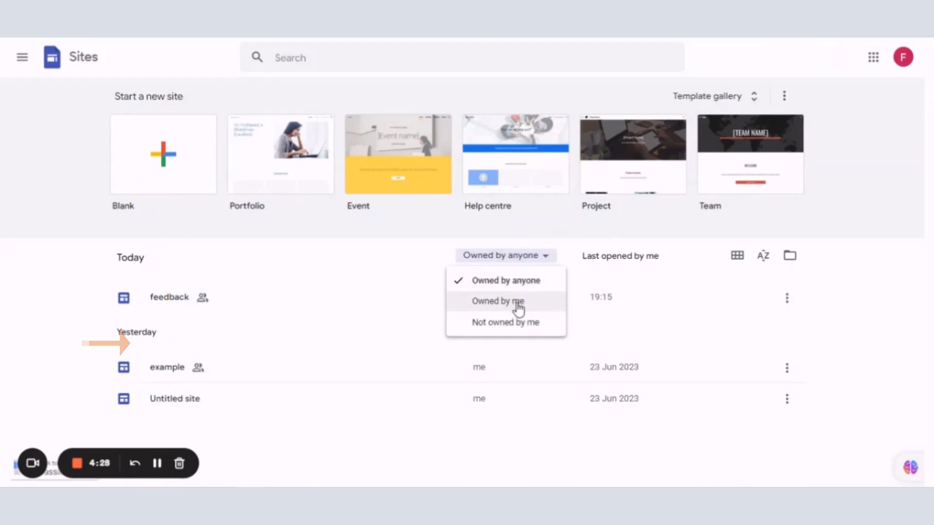
pyautogui.click(517, 298)
pyautogui.click(505, 259)
pyautogui.click(501, 321)
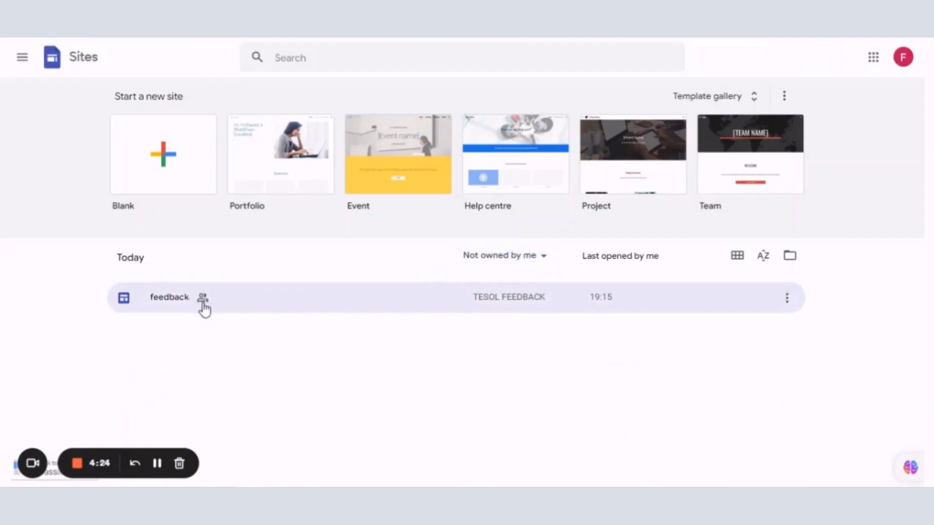
pyautogui.click(470, 255)
pyautogui.click(488, 286)
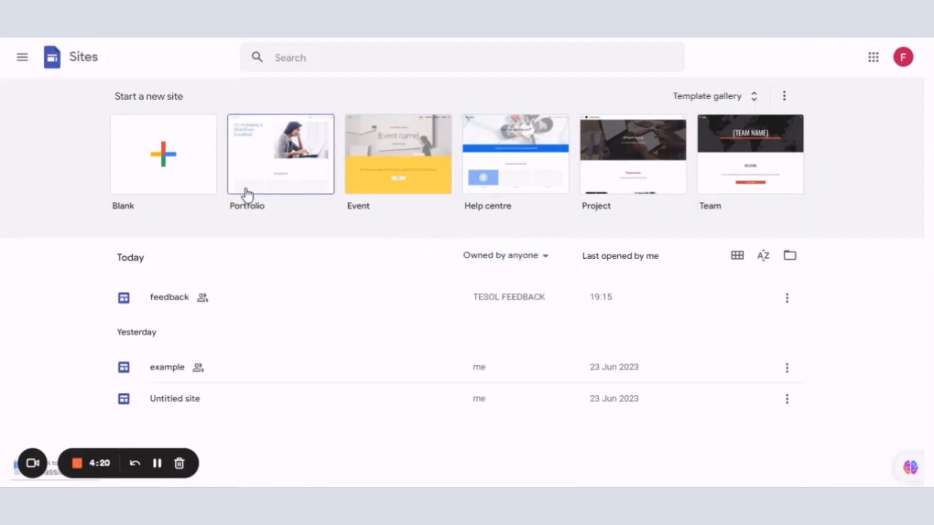
# Step: Create a new blank site and name its document "example"
pyautogui.click(196, 162)
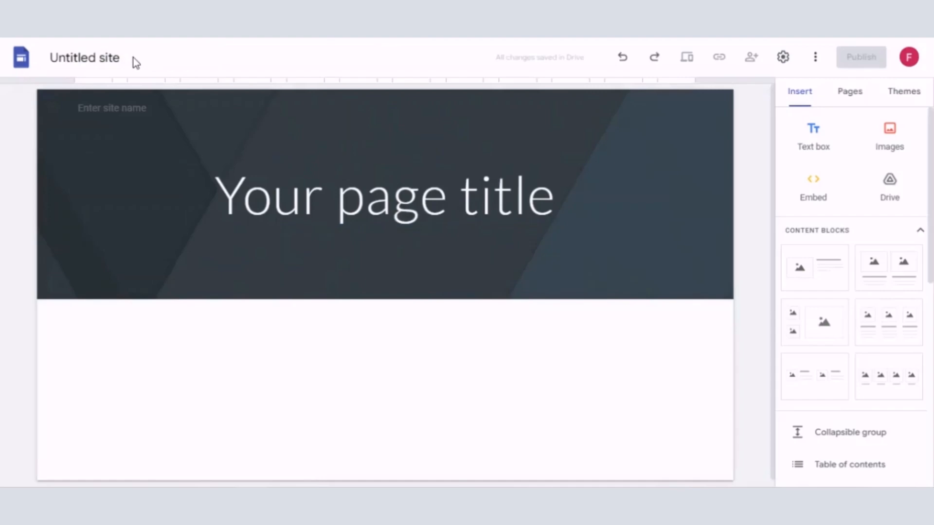
pyautogui.click(117, 58)
pyautogui.write('exa')
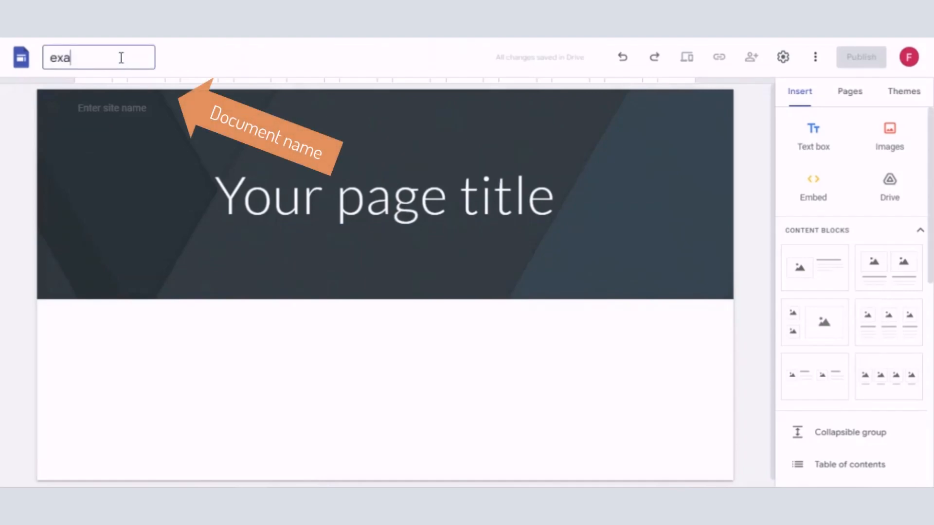
pyautogui.write('mple')
# Step: Set the site name in the page header to "example2"
pyautogui.click(125, 106)
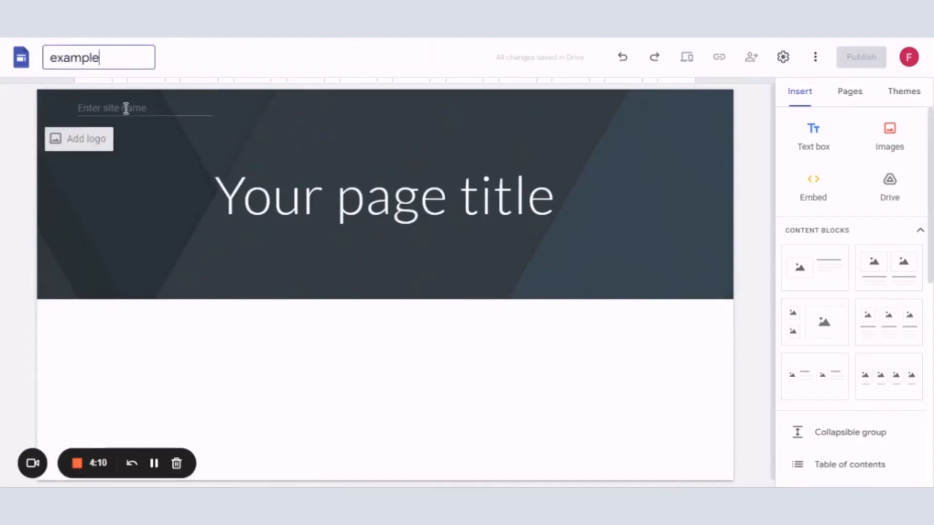
pyautogui.write('example')
pyautogui.doubleClick(92, 103)
pyautogui.click(96, 106)
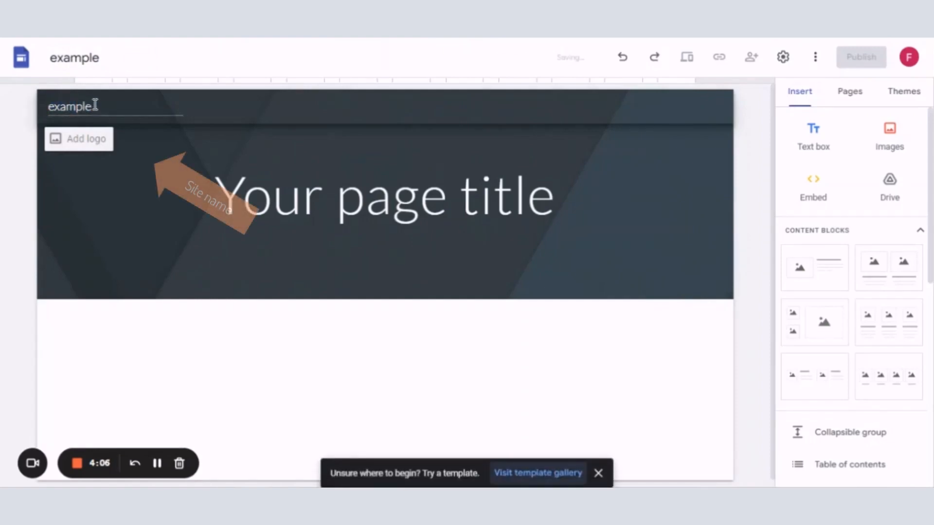
pyautogui.write('2')
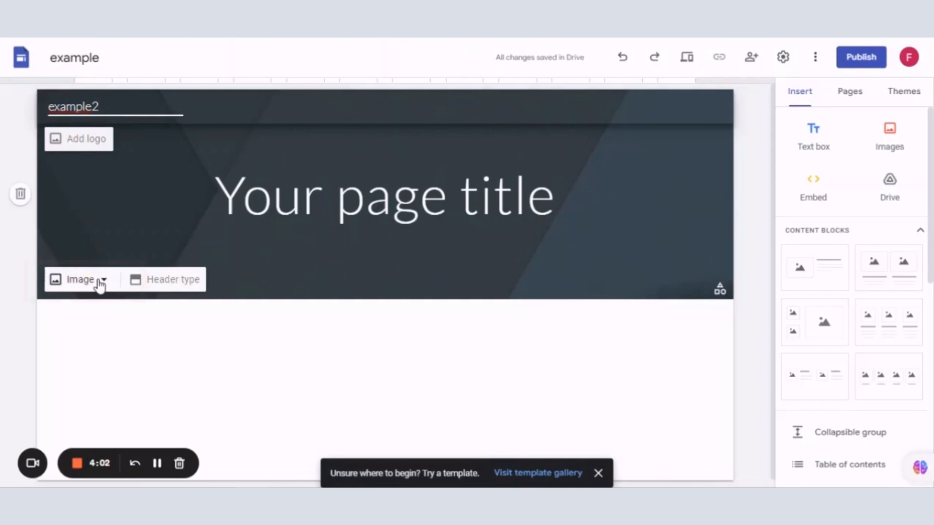
# Step: Change the header type of the page to a taller banner
pyautogui.click(100, 283)
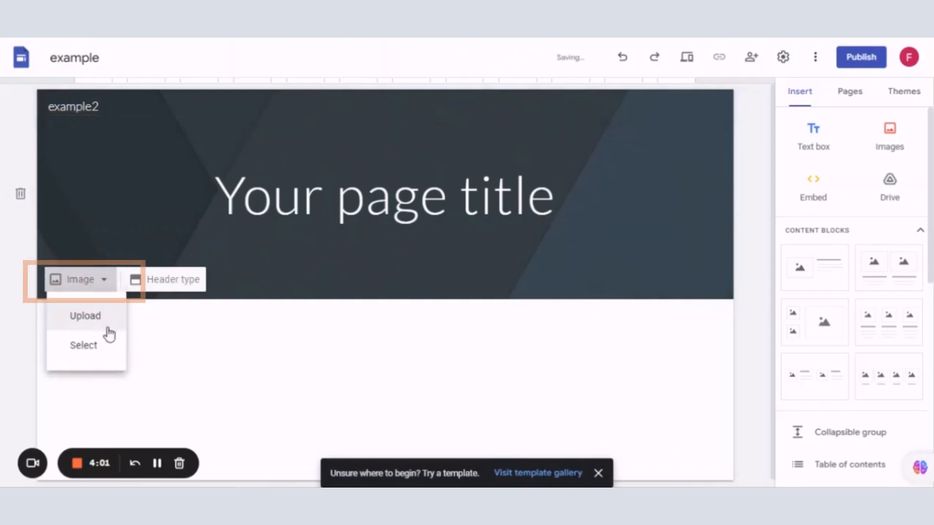
pyautogui.click(166, 282)
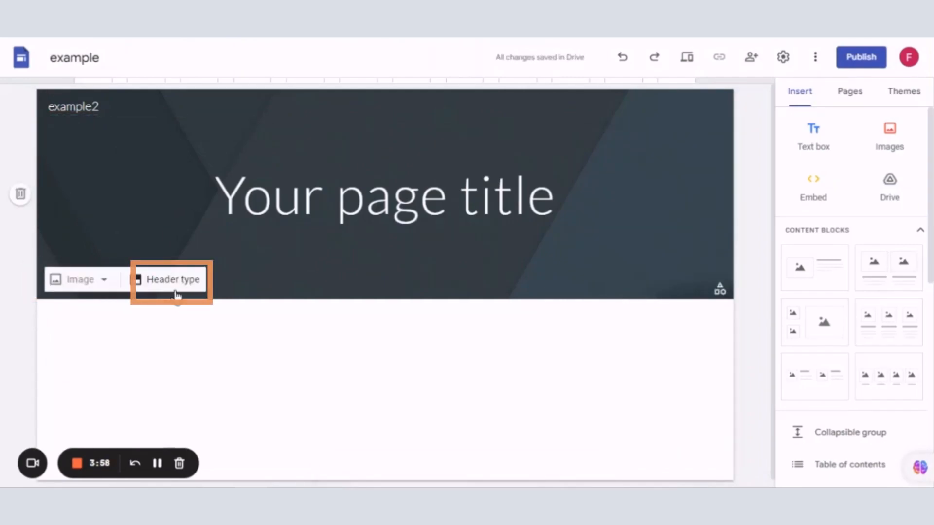
pyautogui.click(178, 288)
pyautogui.click(180, 287)
# Step: Replace the placeholder page title in the banner with "Feedback"
pyautogui.click(369, 256)
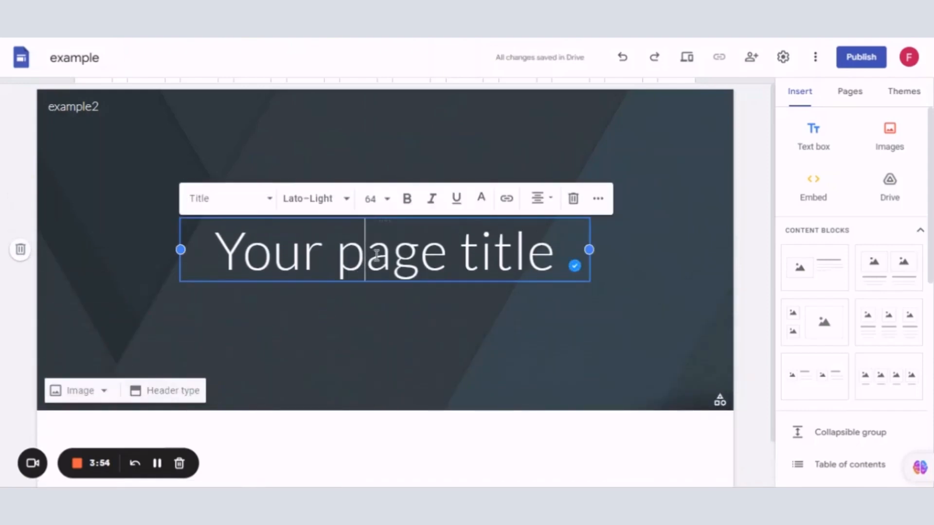
pyautogui.tripleClick(377, 253)
pyautogui.write('Feedback')
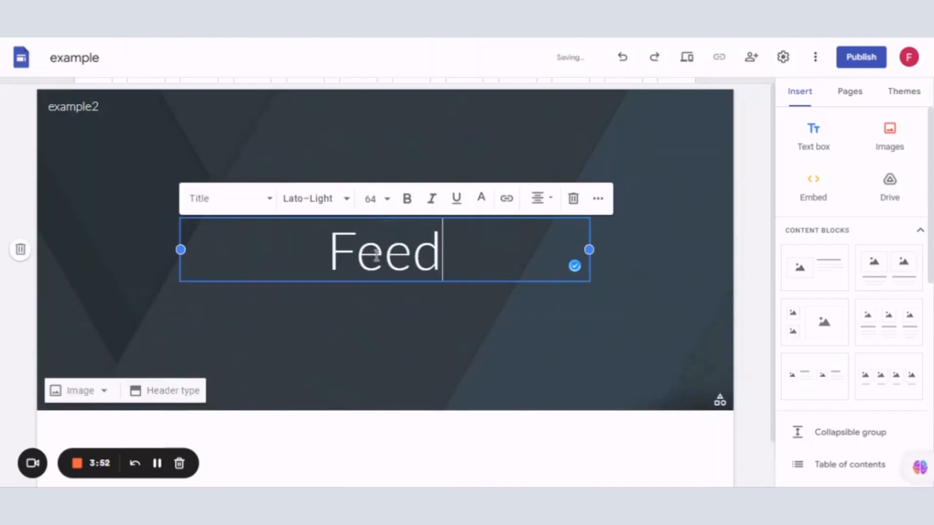
# Step: Try the Simple theme in green and black and the Aristotle theme, and apply the Diplomat theme to the site
pyautogui.click(715, 410)
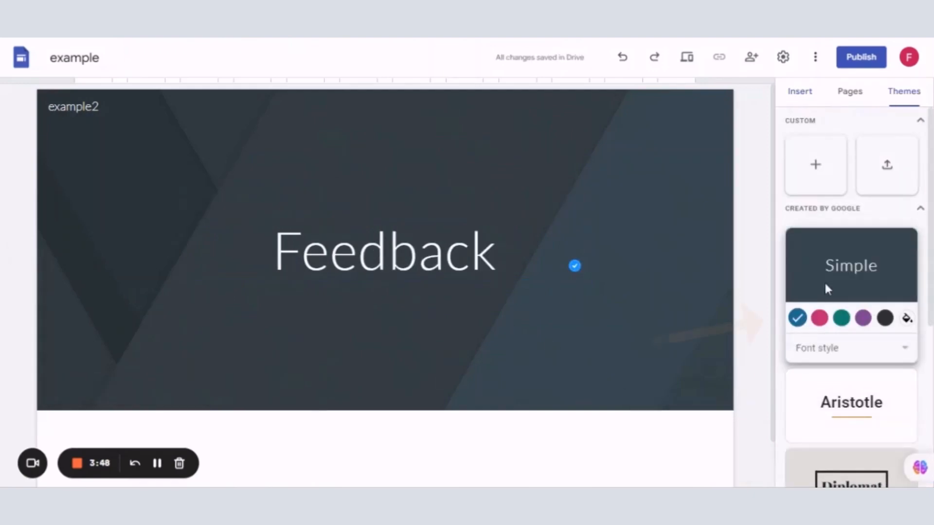
pyautogui.click(841, 318)
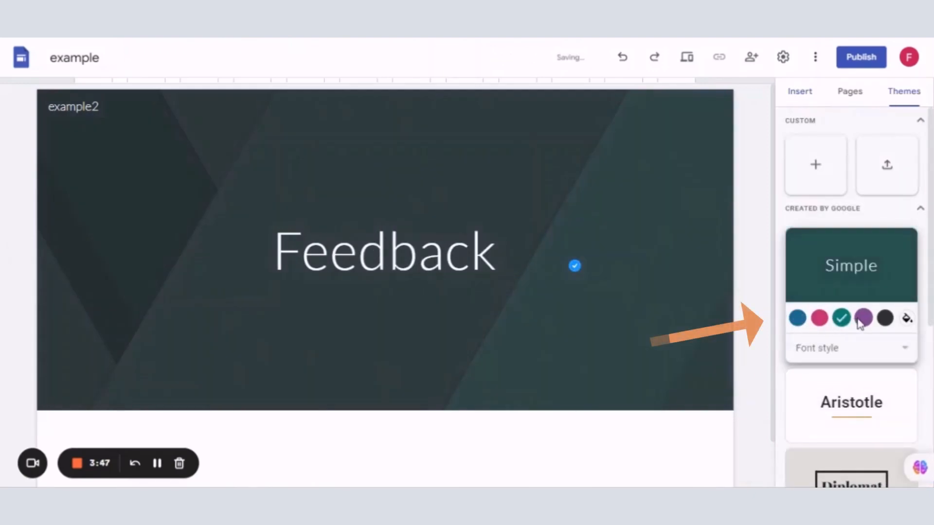
pyautogui.click(884, 319)
pyautogui.click(856, 417)
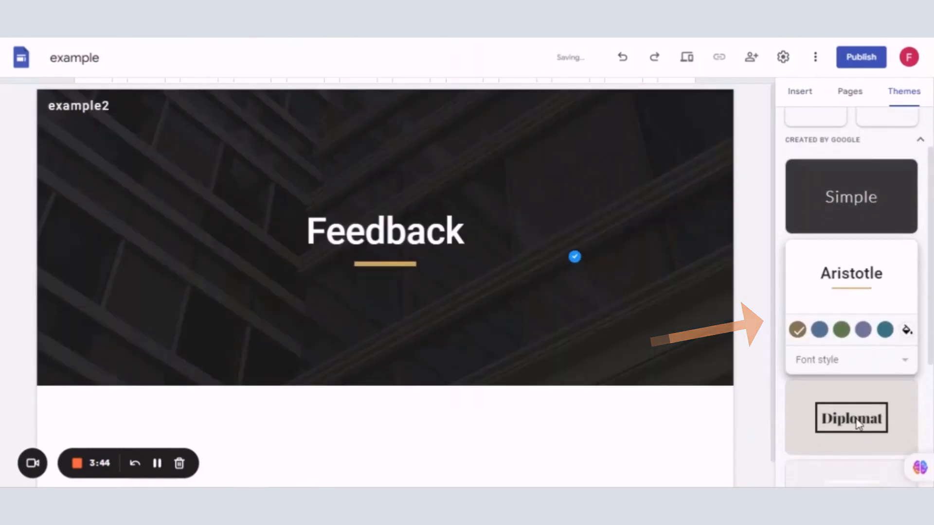
pyautogui.click(857, 422)
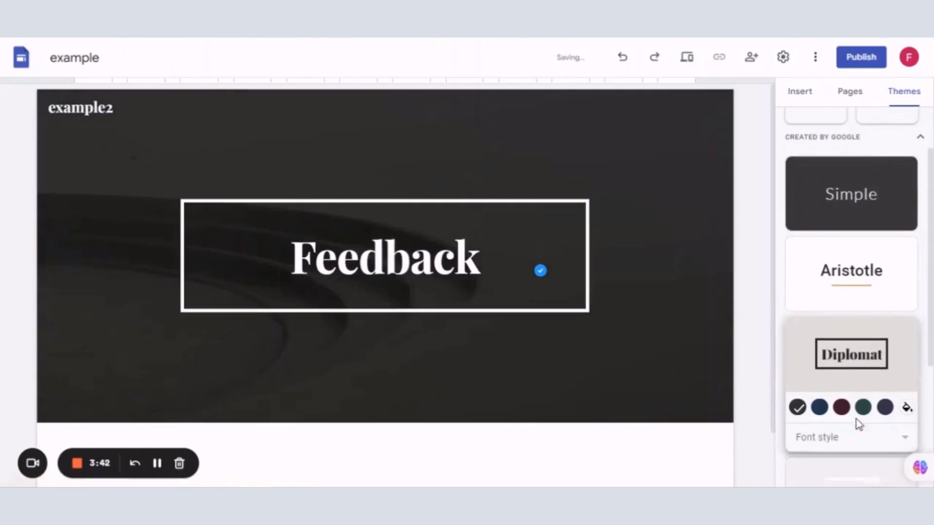
pyautogui.scroll(-4, 858, 424)
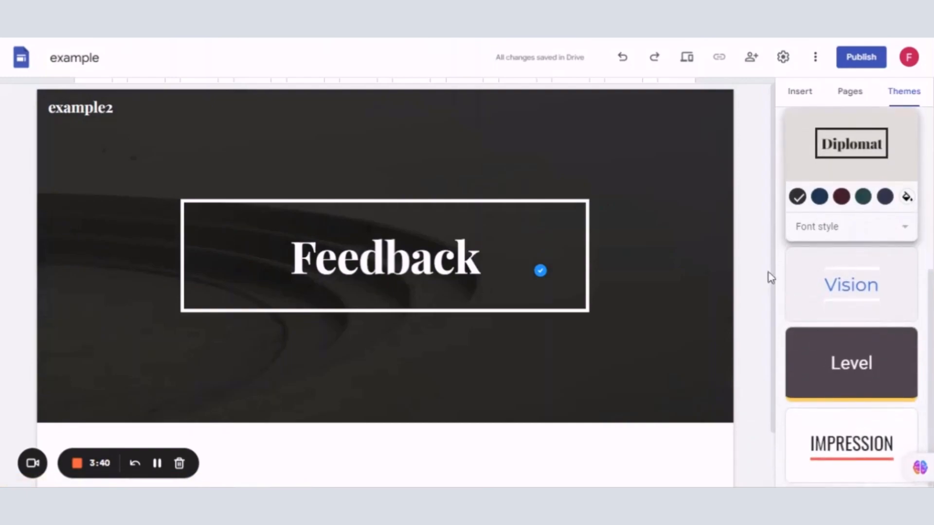
# Step: Insert a text box below the header containing "PART1"
pyautogui.click(792, 97)
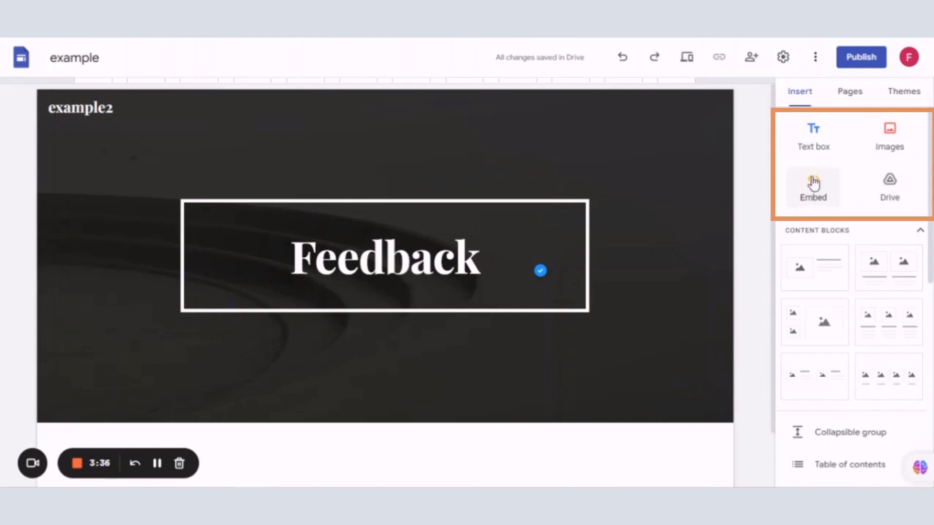
pyautogui.click(811, 132)
pyautogui.write('PART1')
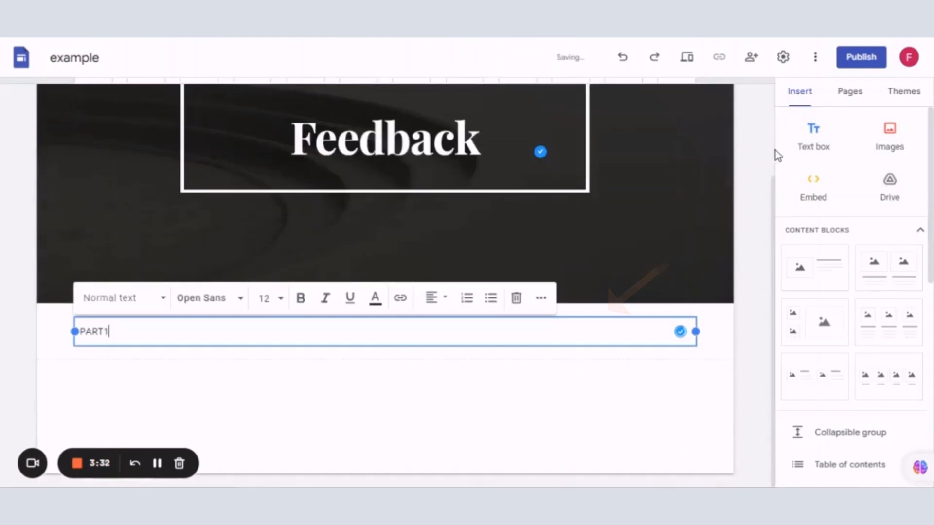
pyautogui.click(897, 146)
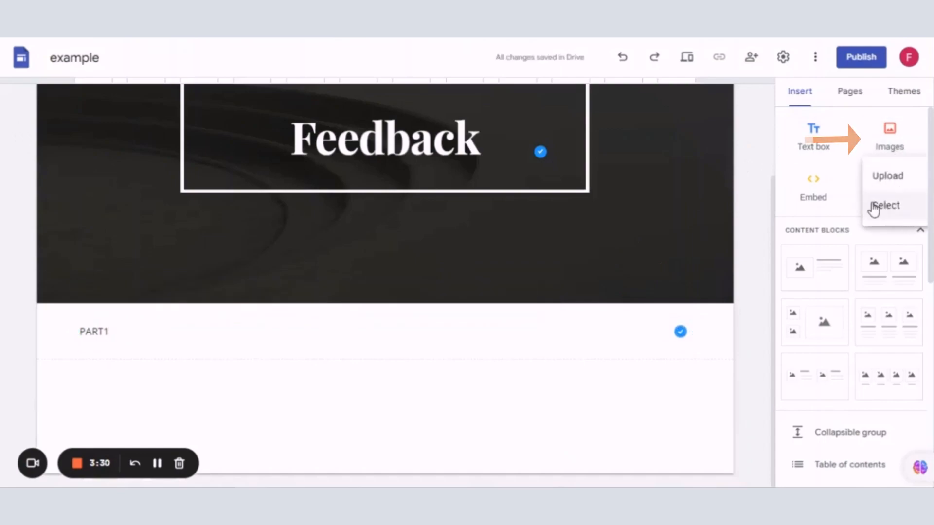
pyautogui.click(821, 194)
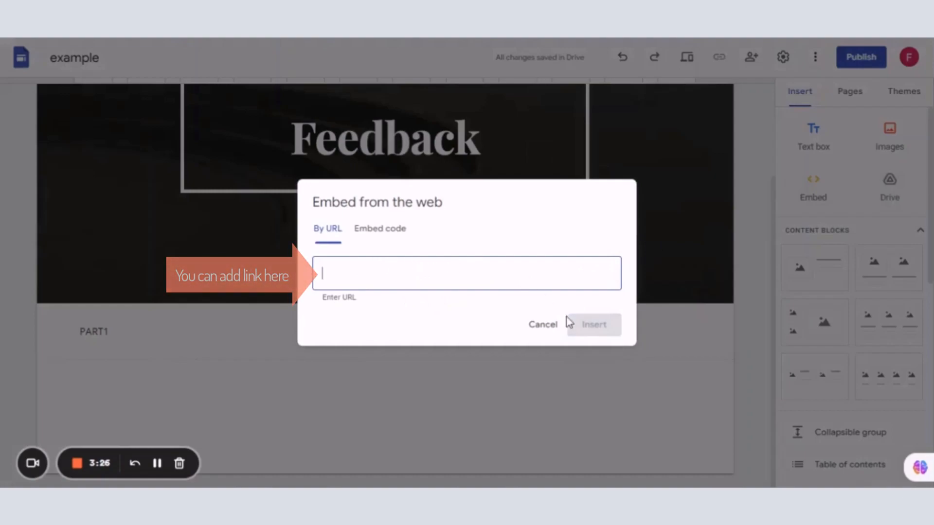
pyautogui.click(553, 327)
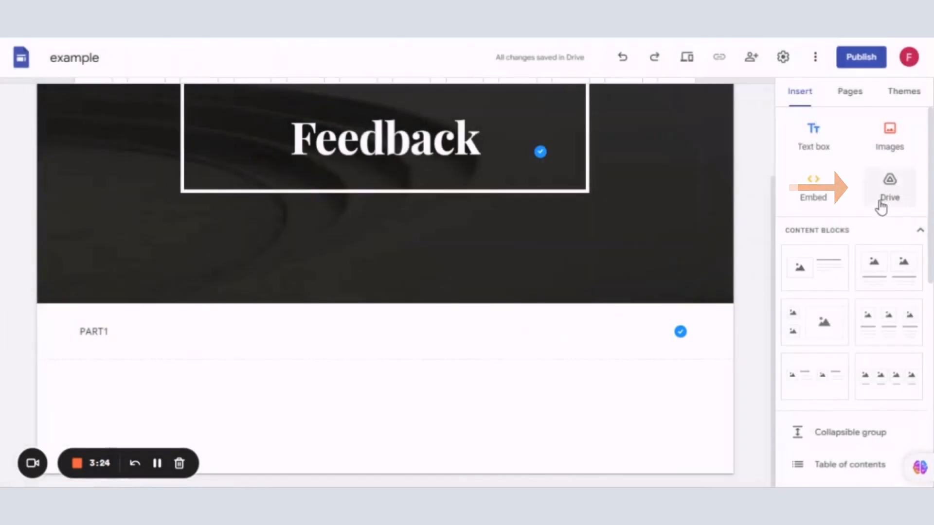
# Step: Insert the Word document "Whyteachingcult..." from My Drive below the PART1 text
pyautogui.click(883, 203)
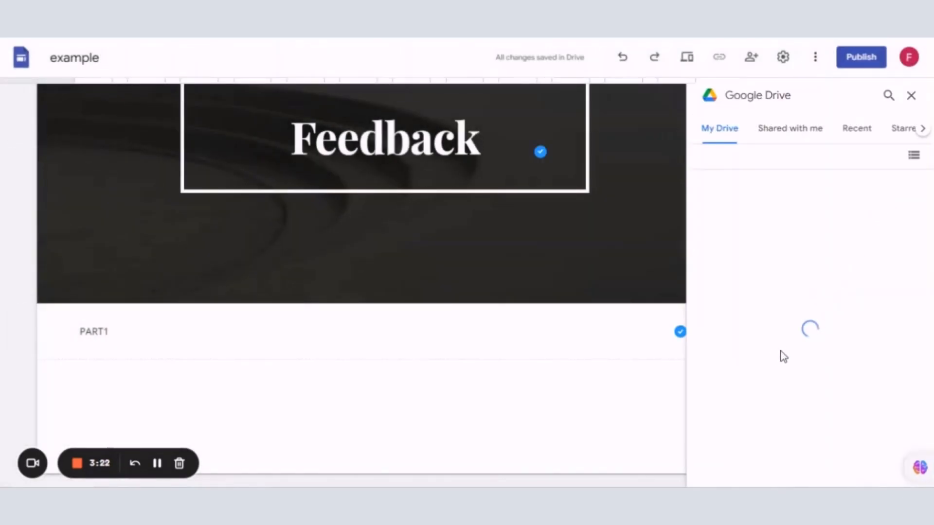
pyautogui.click(845, 257)
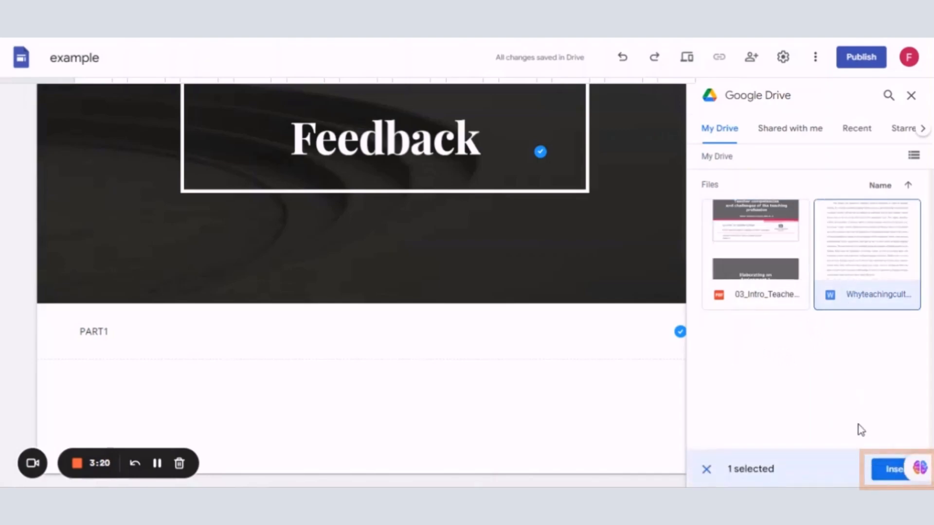
pyautogui.click(894, 469)
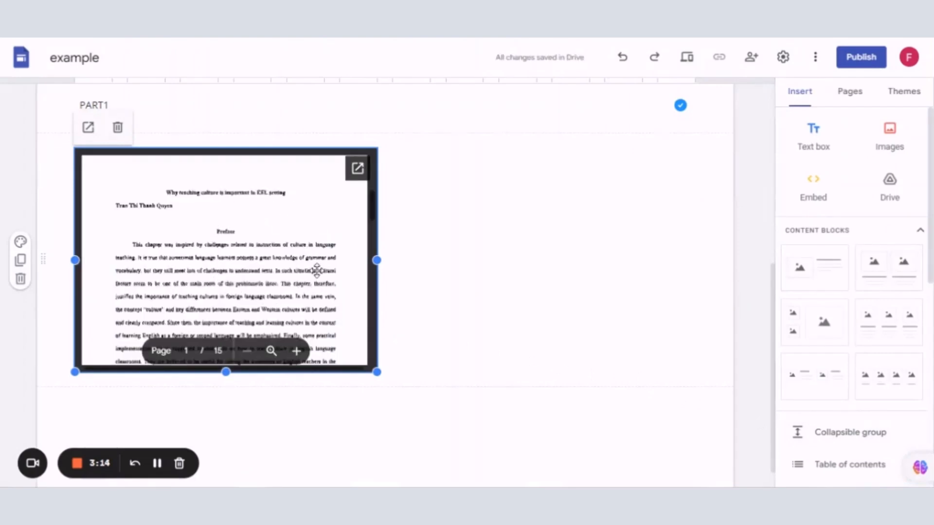
pyautogui.click(449, 322)
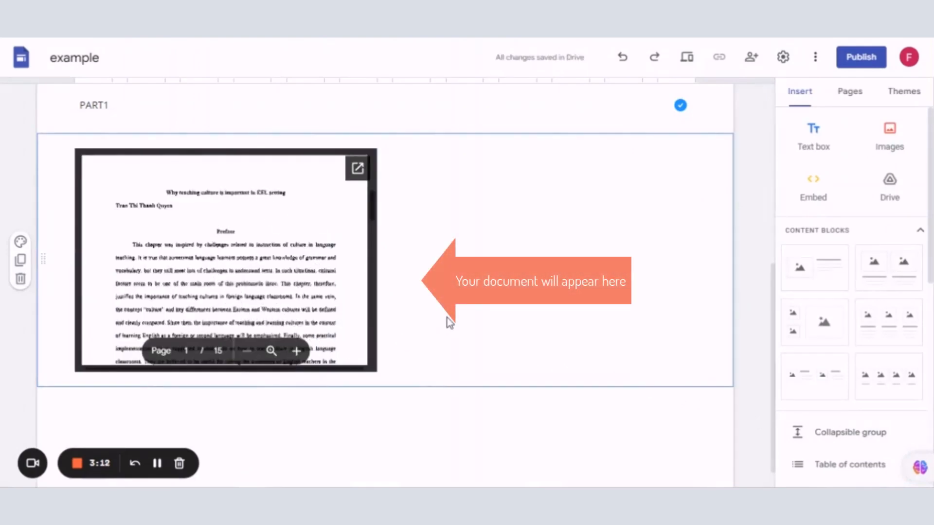
# Step: Publish the site to the web with the web address "feedback2023fd"
pyautogui.scroll(7, 427, 408)
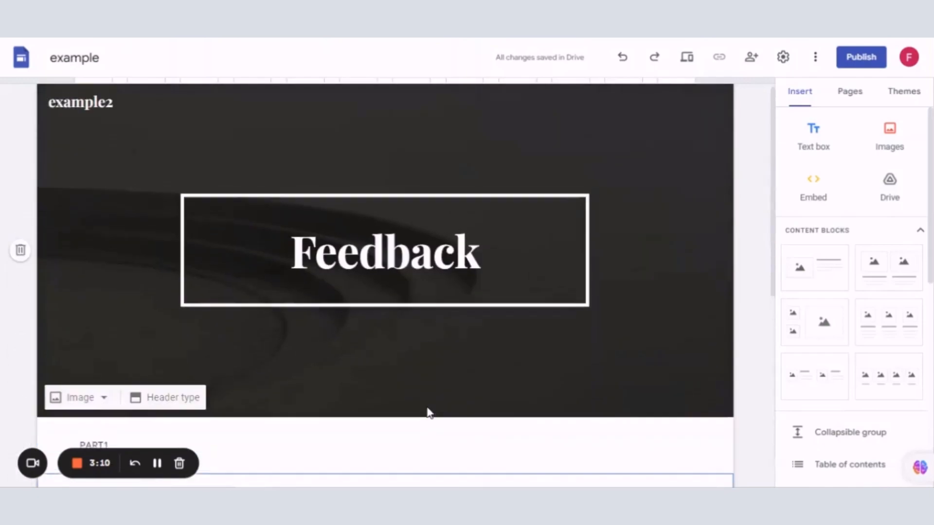
pyautogui.scroll(-3, 415, 408)
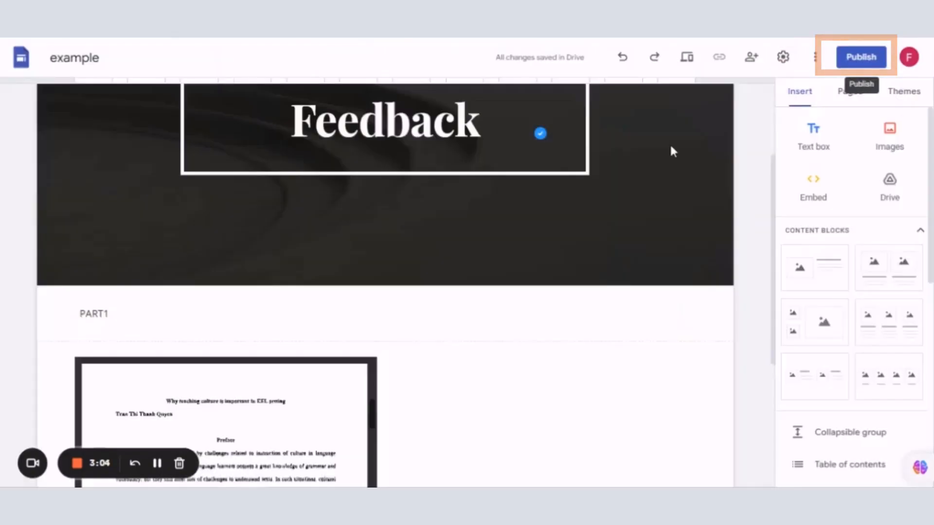
pyautogui.write('feedback2023')
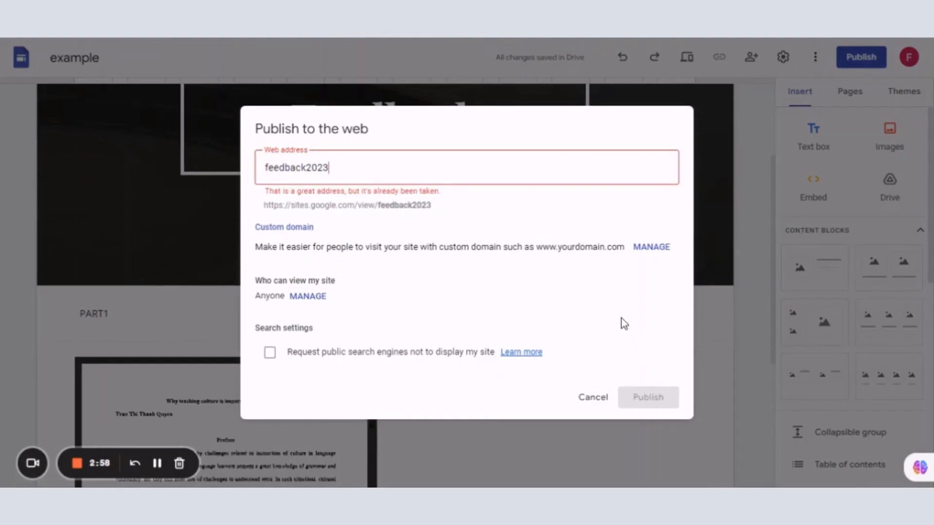
pyautogui.write('fd')
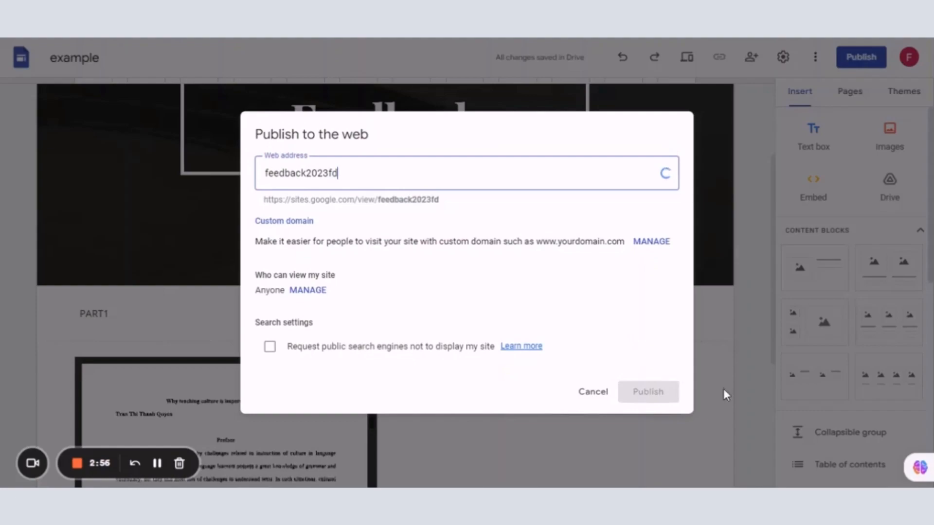
pyautogui.click(652, 395)
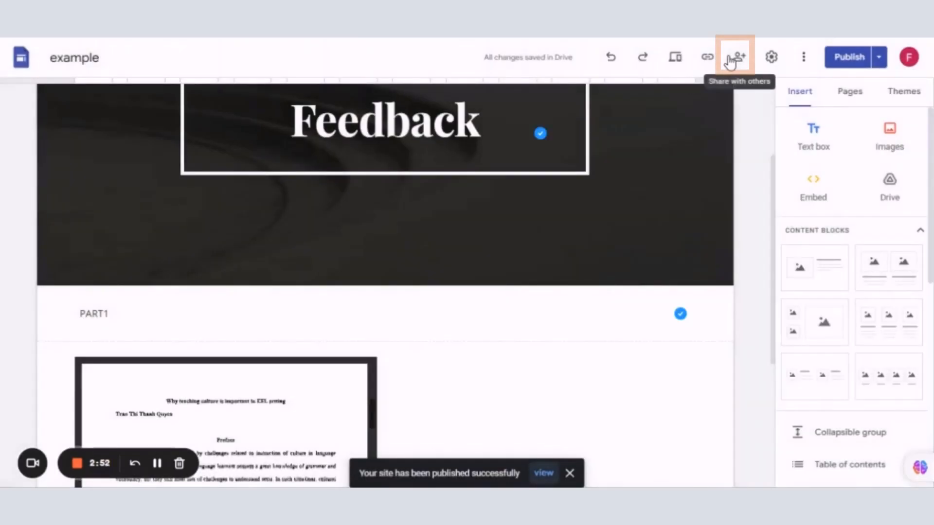
# Step: Share the example site with the suggested collaborator as Editor, notifying them with the message "Hey!"
pyautogui.click(736, 59)
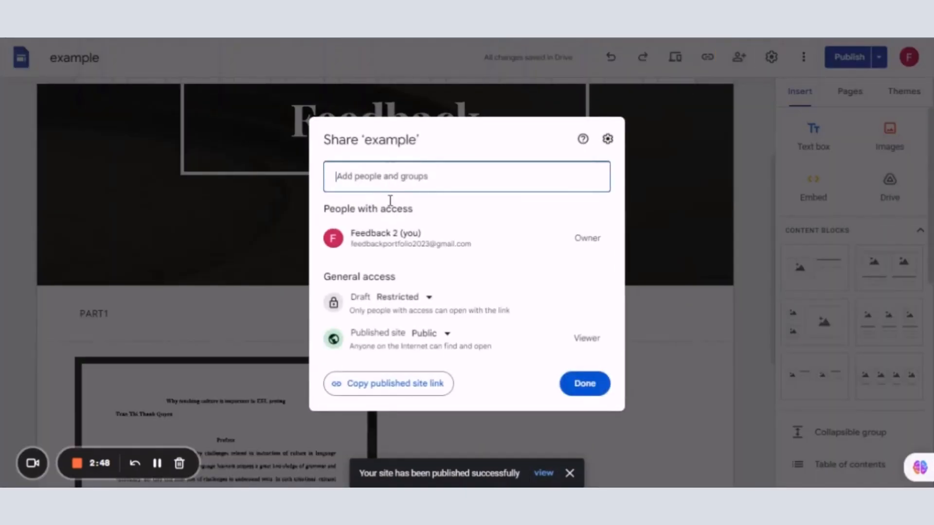
pyautogui.click(394, 176)
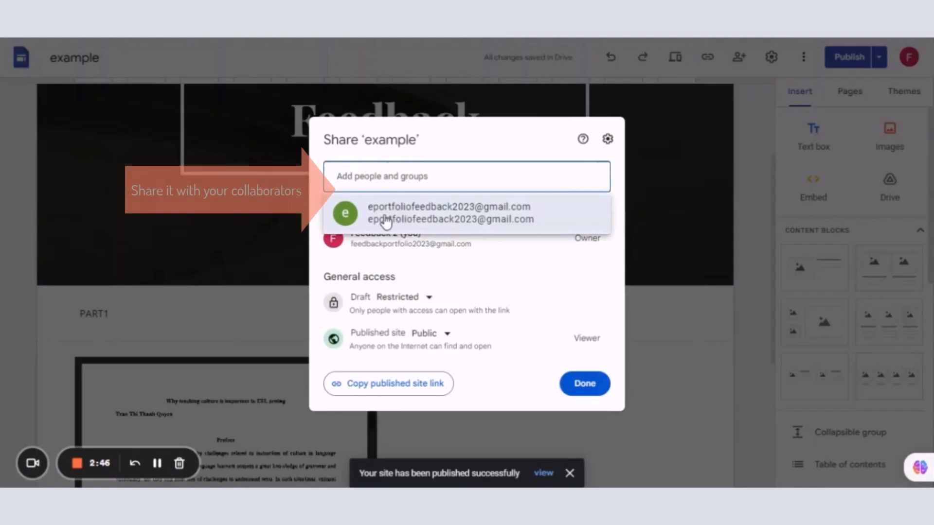
pyautogui.click(407, 217)
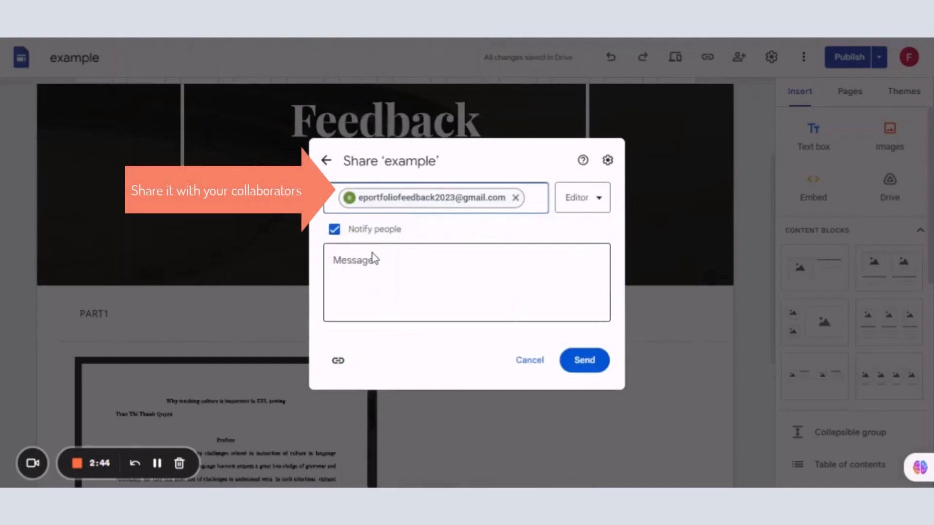
pyautogui.click(379, 265)
pyautogui.write('Hey!')
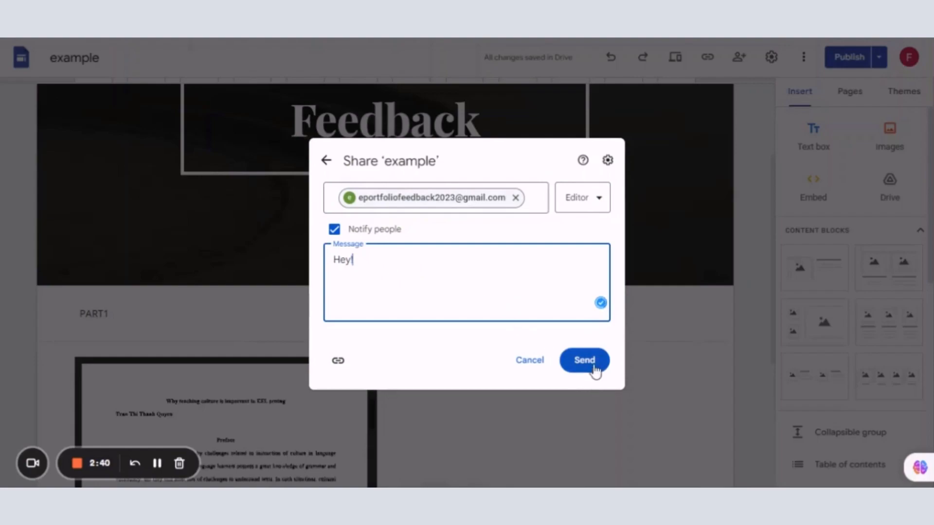
pyautogui.click(594, 371)
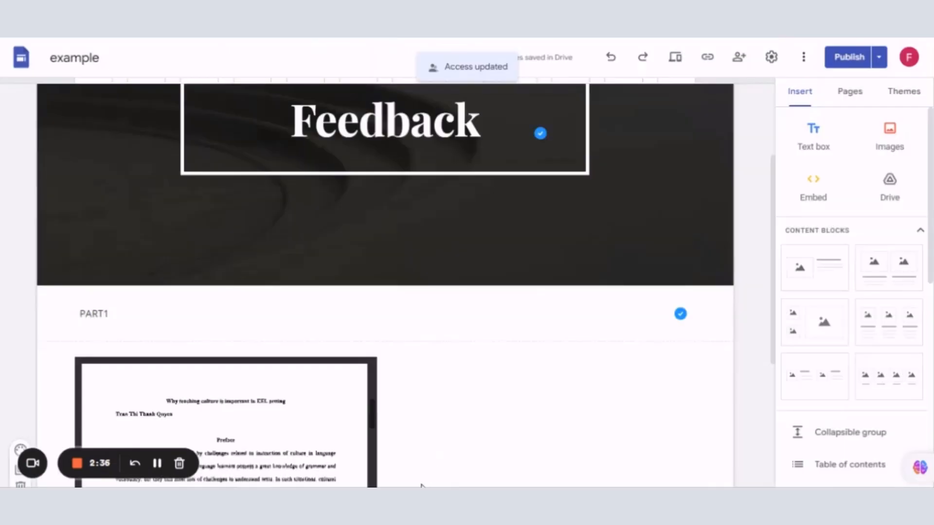
# Step: From the collaborator's Sites home, open the feedback site and open its embedded Word document in its own window
pyautogui.click(335, 452)
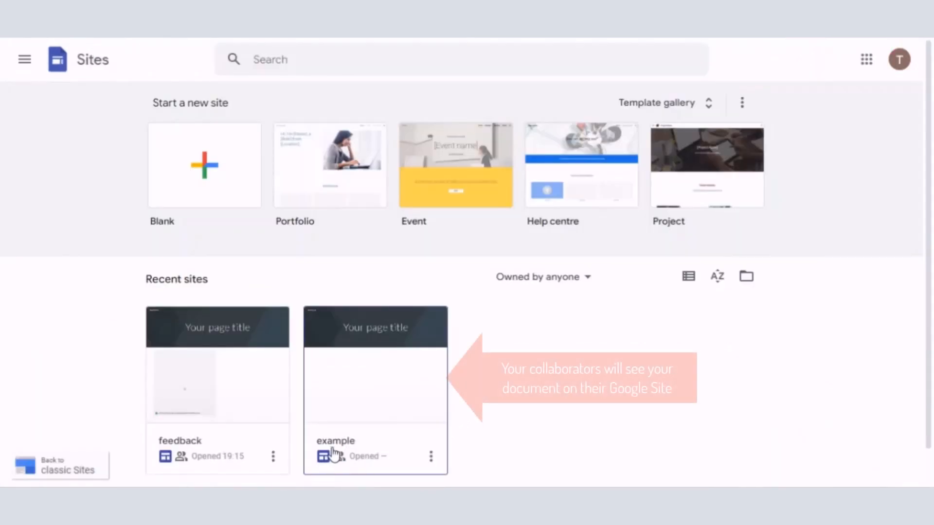
pyautogui.click(180, 413)
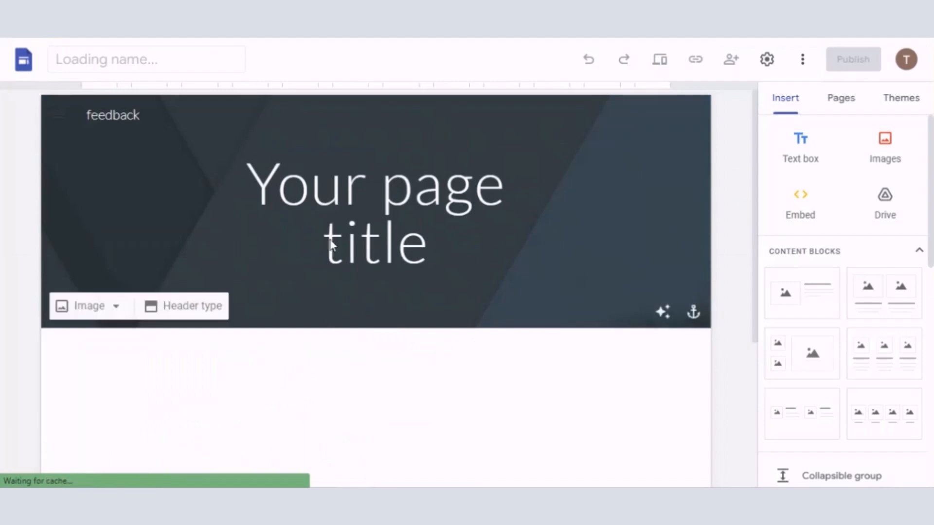
pyautogui.scroll(-5, 525, 422)
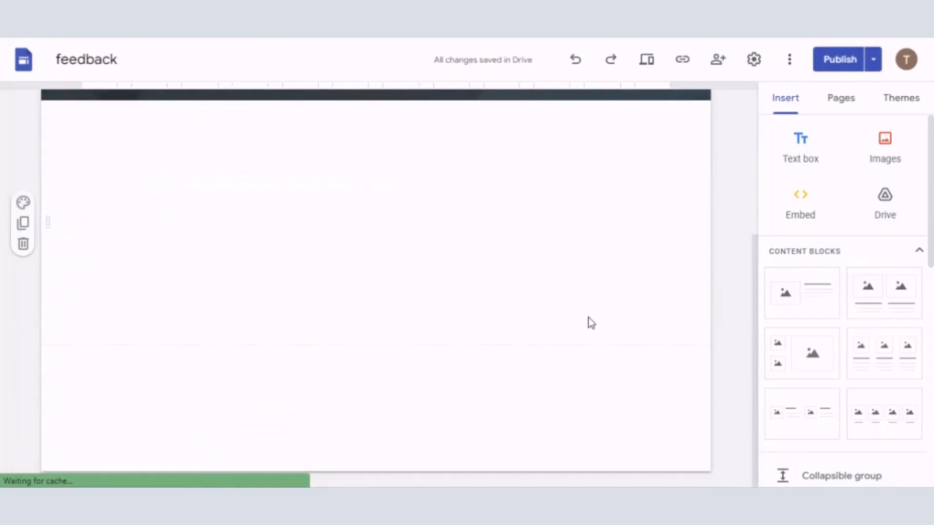
pyautogui.scroll(4, 591, 323)
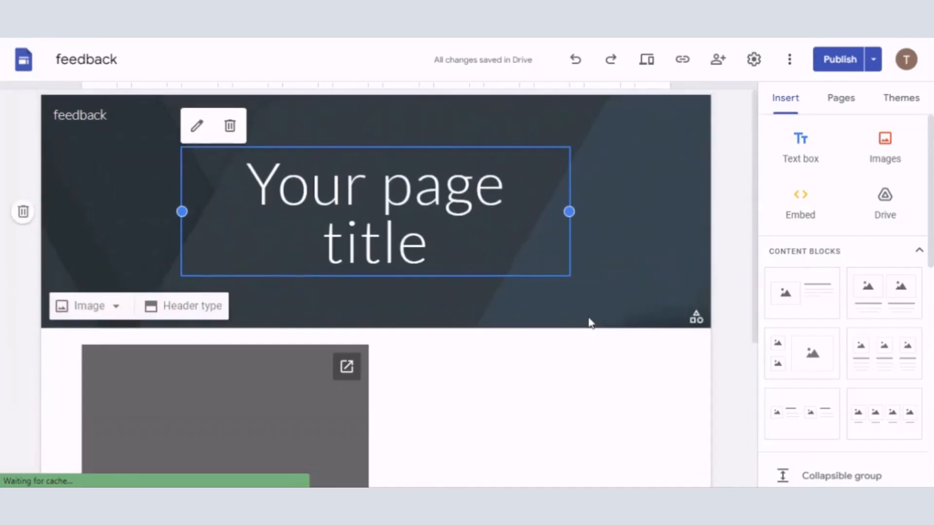
pyautogui.scroll(-3, 591, 323)
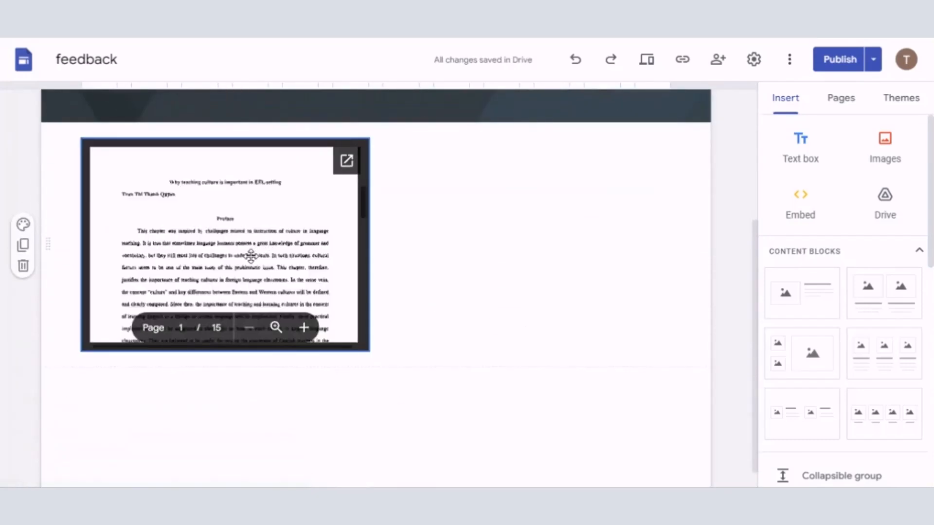
pyautogui.click(251, 255)
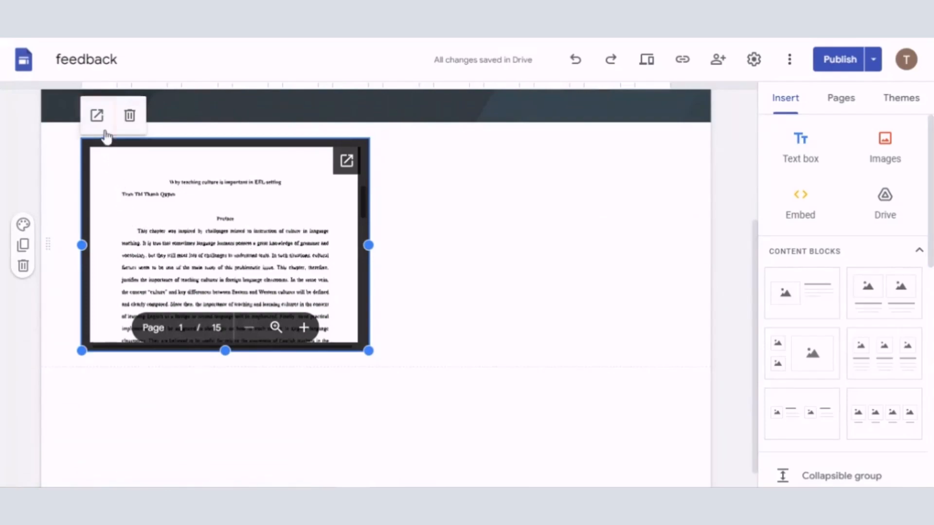
pyautogui.click(97, 117)
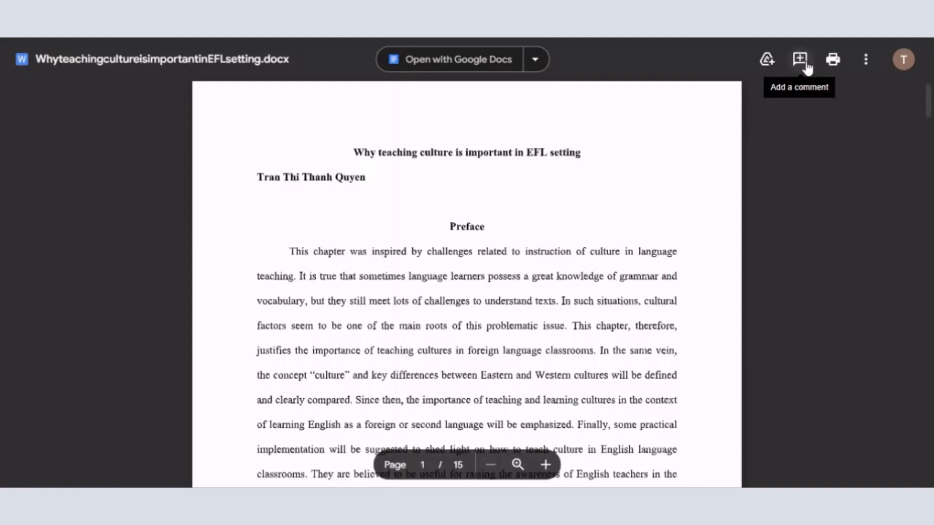
# Step: Comment "Add one more." on the Preface passage from "knowledge of grammar and" to "This chapter, therefore,"
pyautogui.click(800, 61)
pyautogui.moveTo(557, 276); pyautogui.dragTo(674, 324)
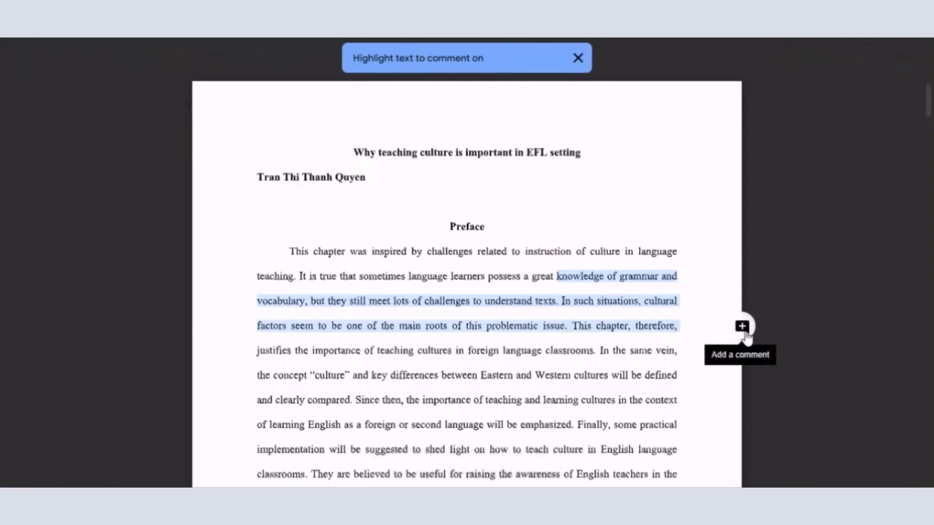
pyautogui.click(743, 328)
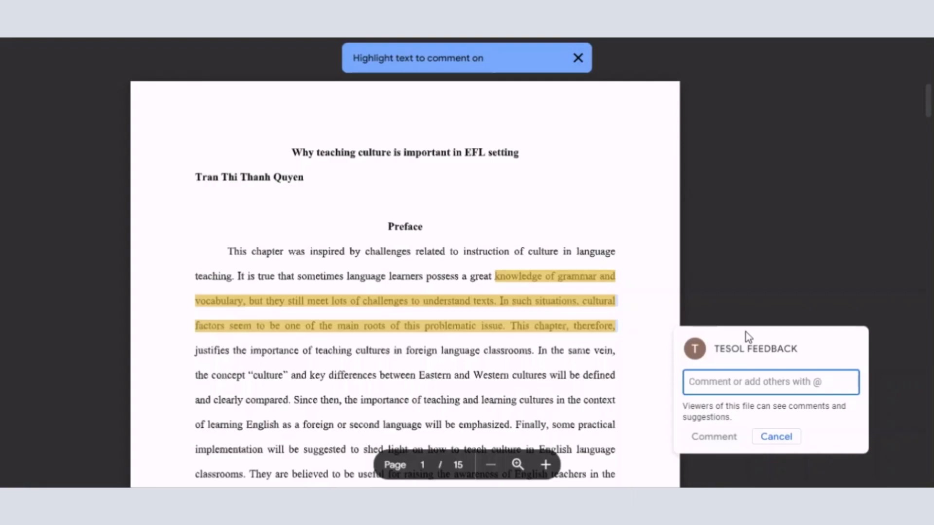
pyautogui.write('A')
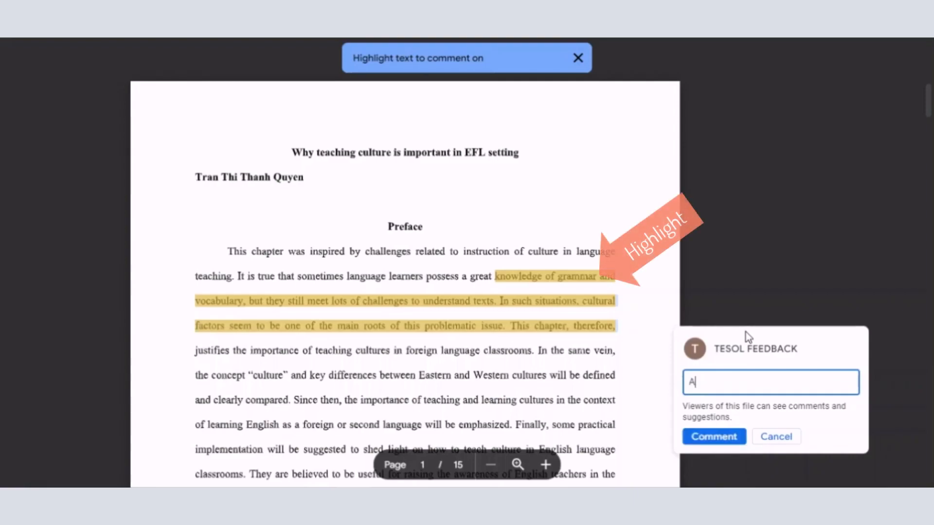
pyautogui.write('dd one more.')
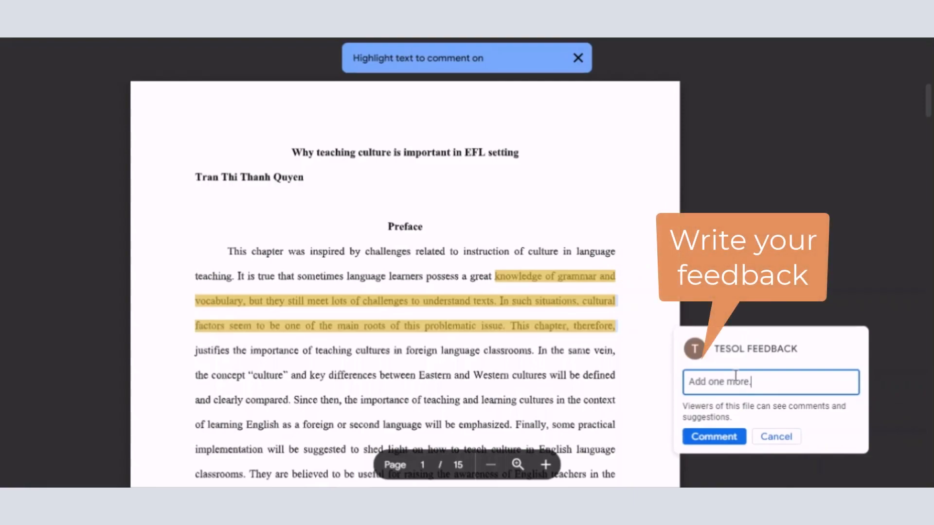
pyautogui.click(724, 437)
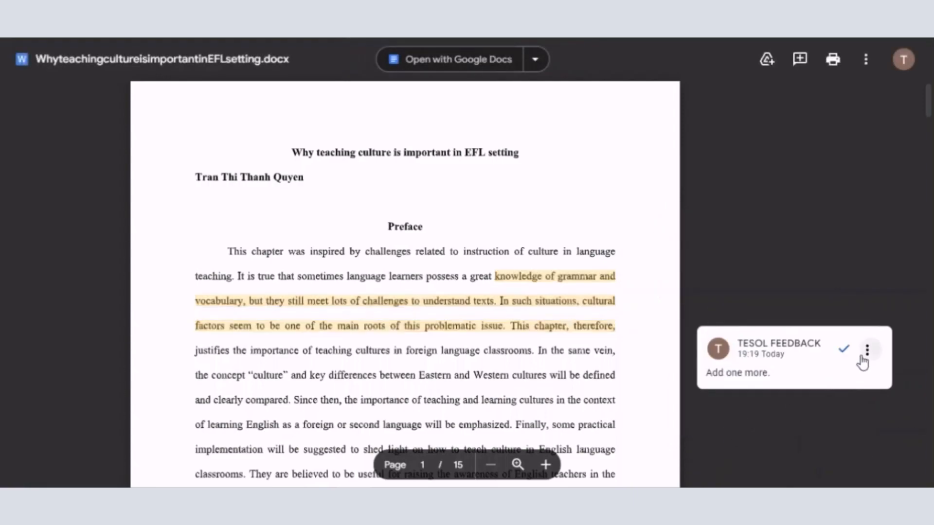
# Step: Display the link to the "Add one more." comment and close it
pyautogui.click(865, 353)
pyautogui.click(828, 416)
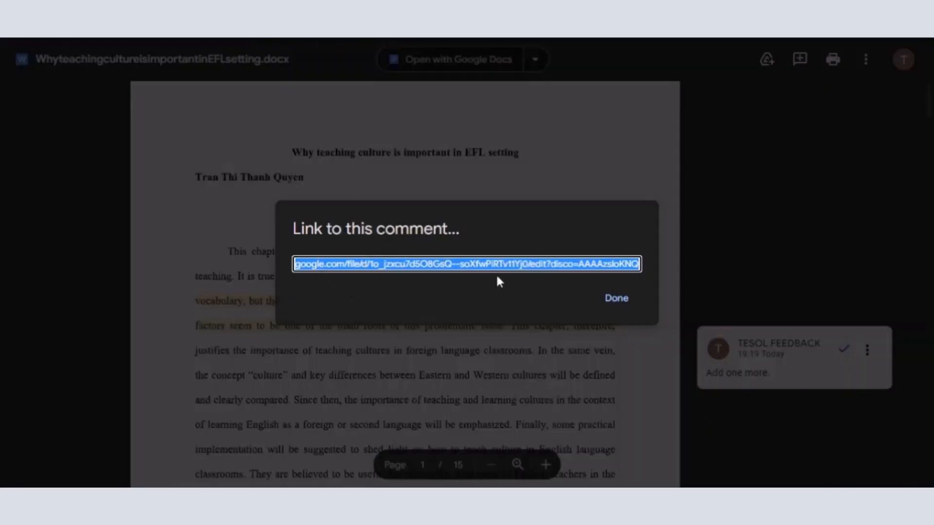
pyautogui.click(608, 300)
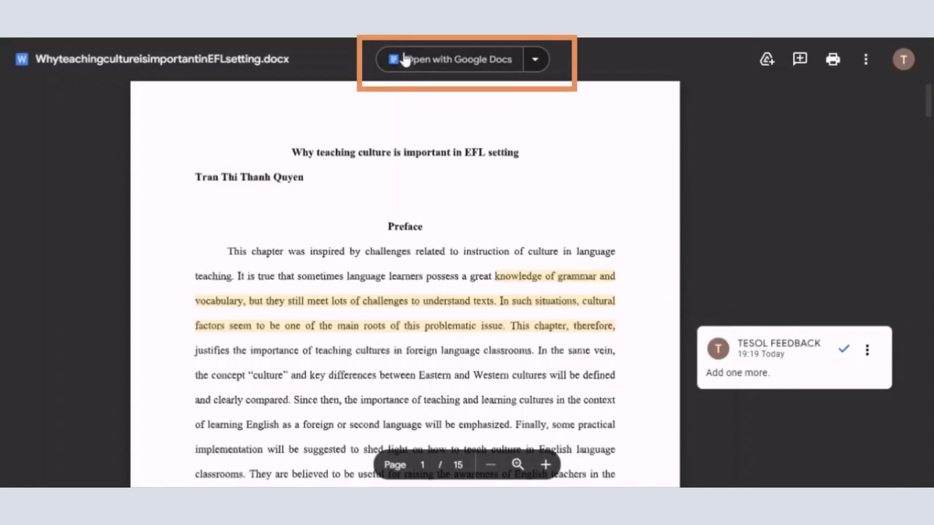
# Step: Open the document with Google Docs and look at the comment and link insertion boxes at the title
pyautogui.click(411, 64)
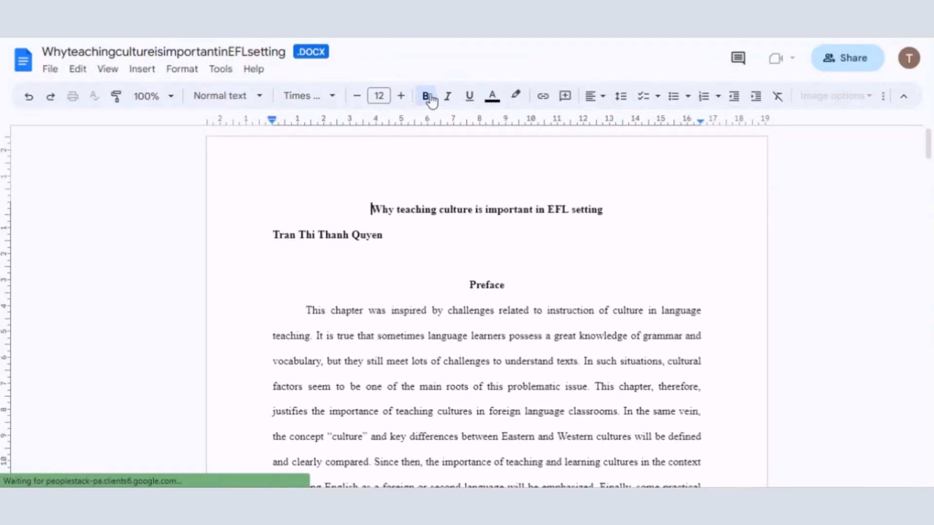
pyautogui.click(564, 96)
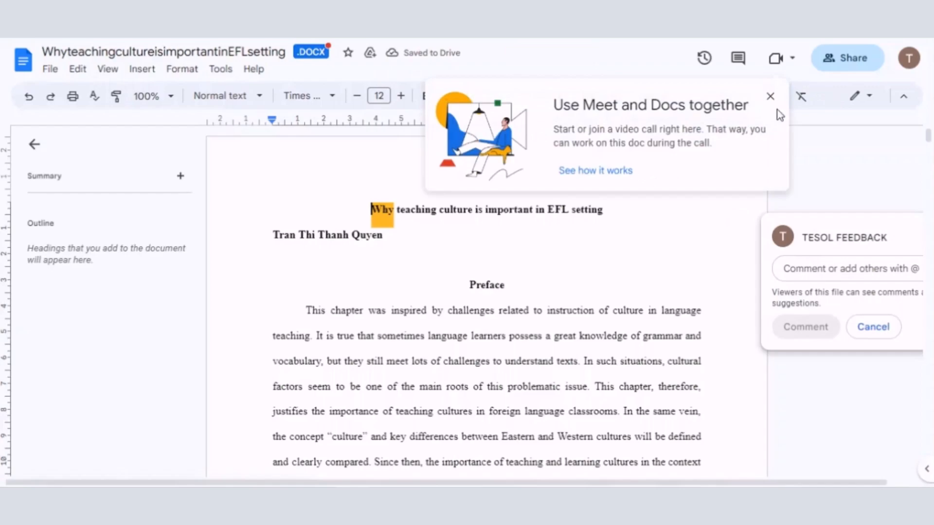
pyautogui.click(771, 97)
pyautogui.click(540, 98)
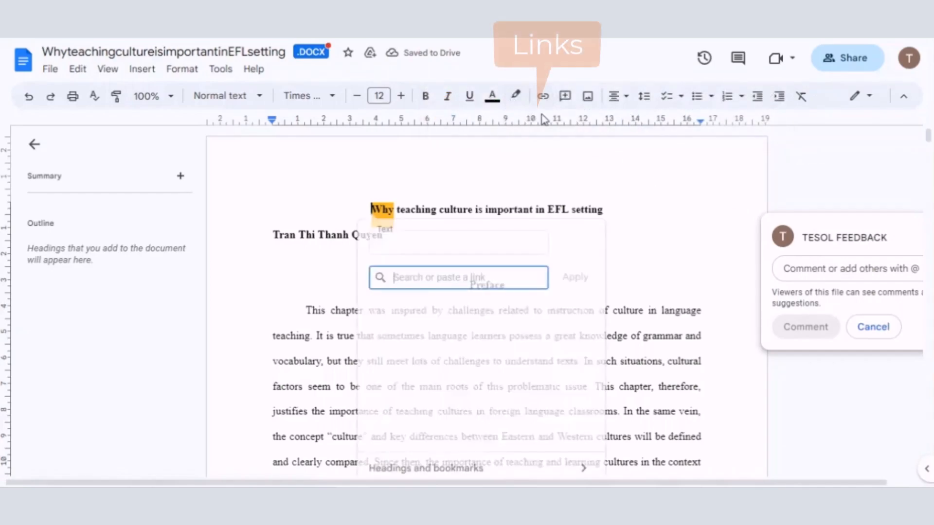
pyautogui.click(676, 200)
# Step: Look at the document's video meeting options and return to the example site in Google Sites
pyautogui.click(784, 59)
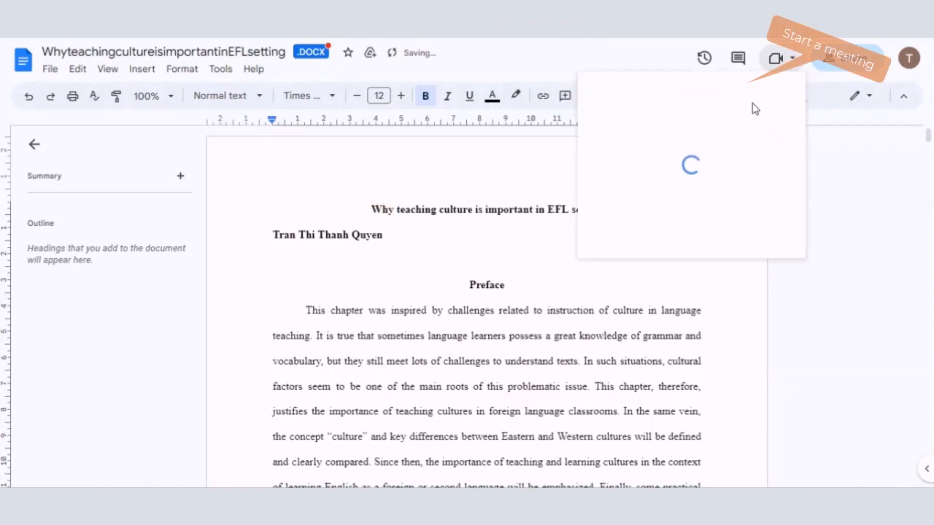
pyautogui.click(639, 279)
pyautogui.scroll(-4, 617, 299)
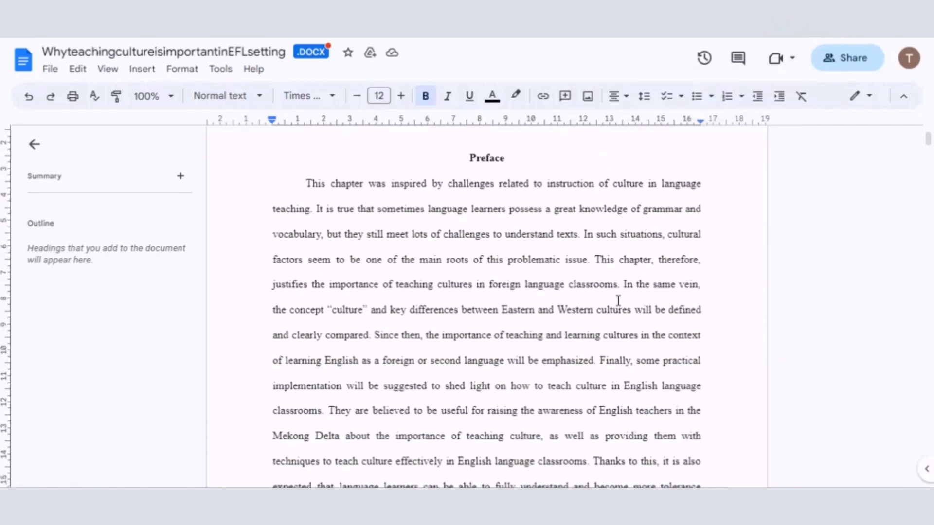
pyautogui.moveTo(252, 496)
pyautogui.click(206, 455)
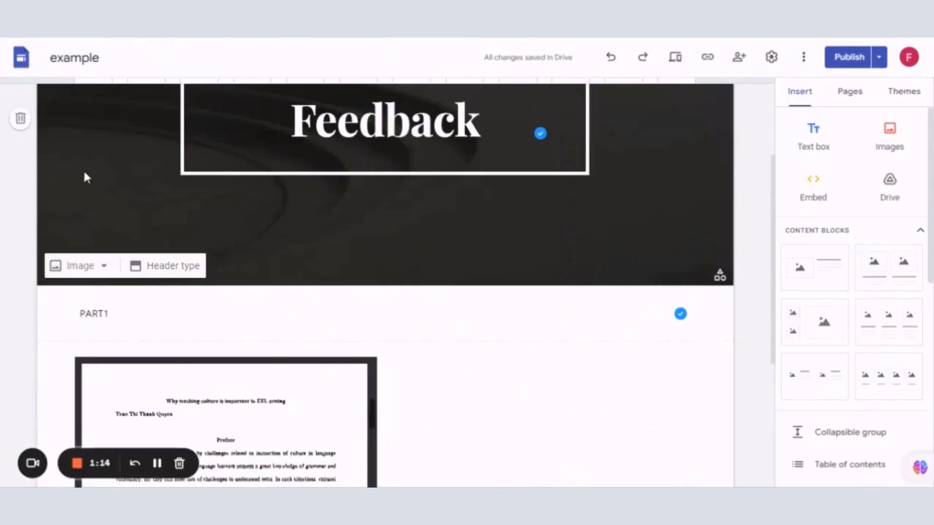